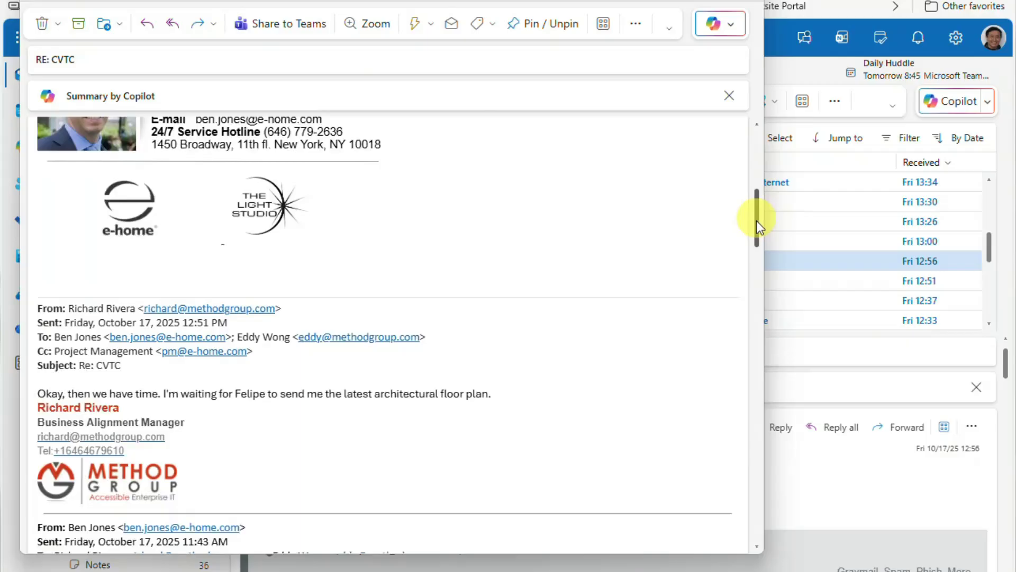
mouse_move(756, 221)
left_mouse_down()
mouse_move(758, 375)
mouse_move(748, 115)
left_mouse_up()
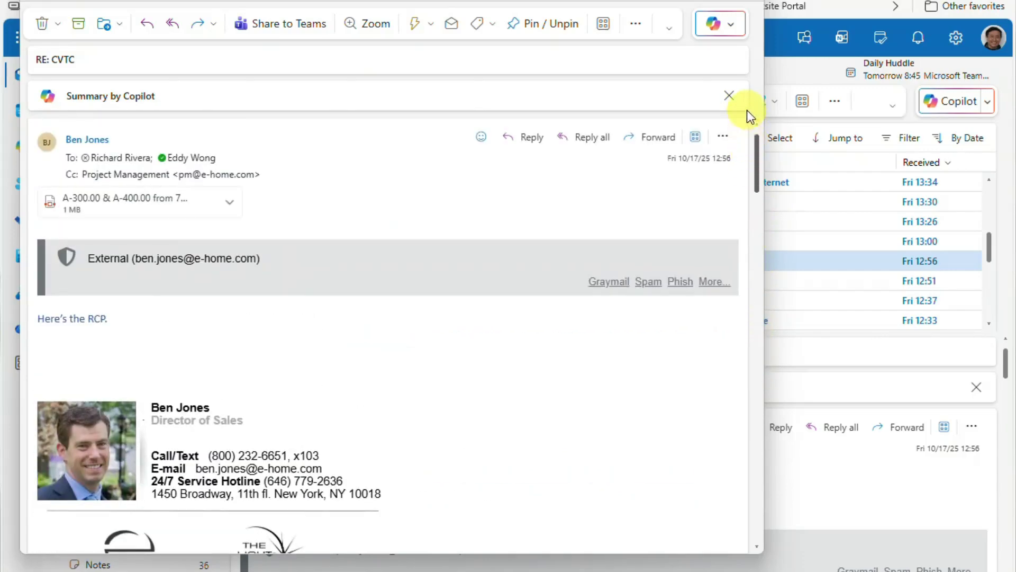
- Generate a 'Summary by Copilot' for the open Outlook email
left_click(128, 103)
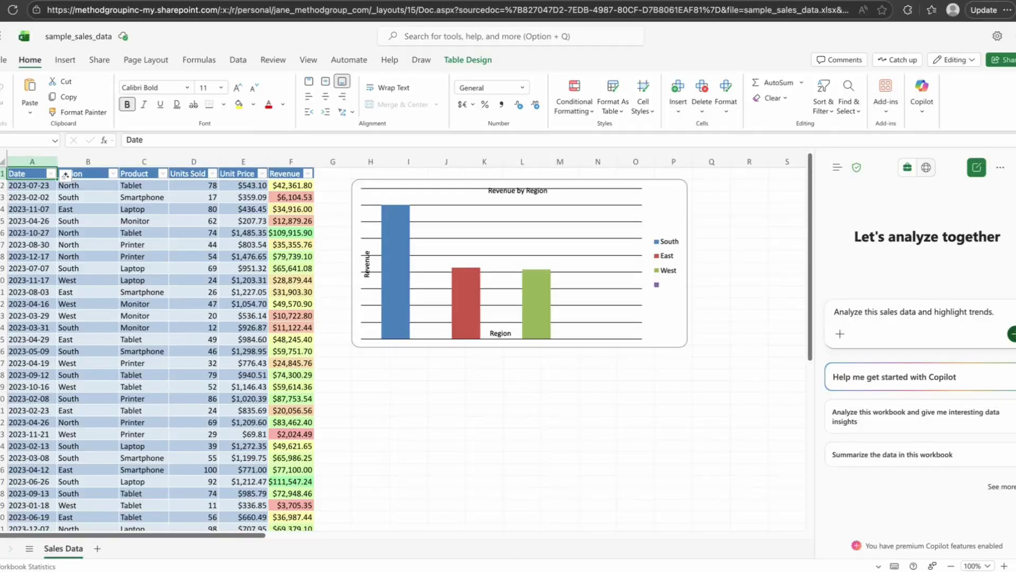
- Have Copilot build a deck, then review its Compliance Offering, Additional Services and Security & Training slides
key("Return")
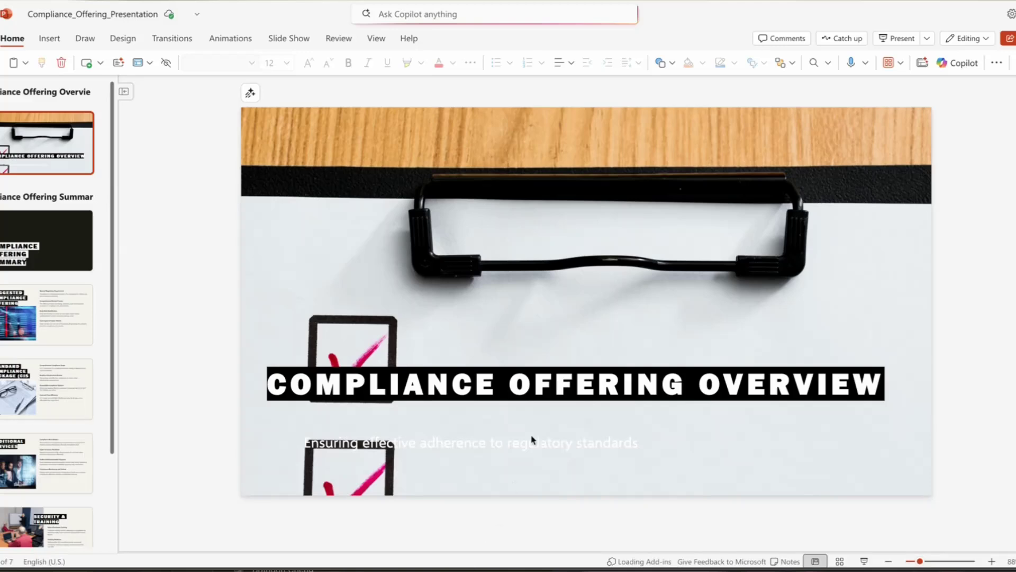
left_click(40, 326)
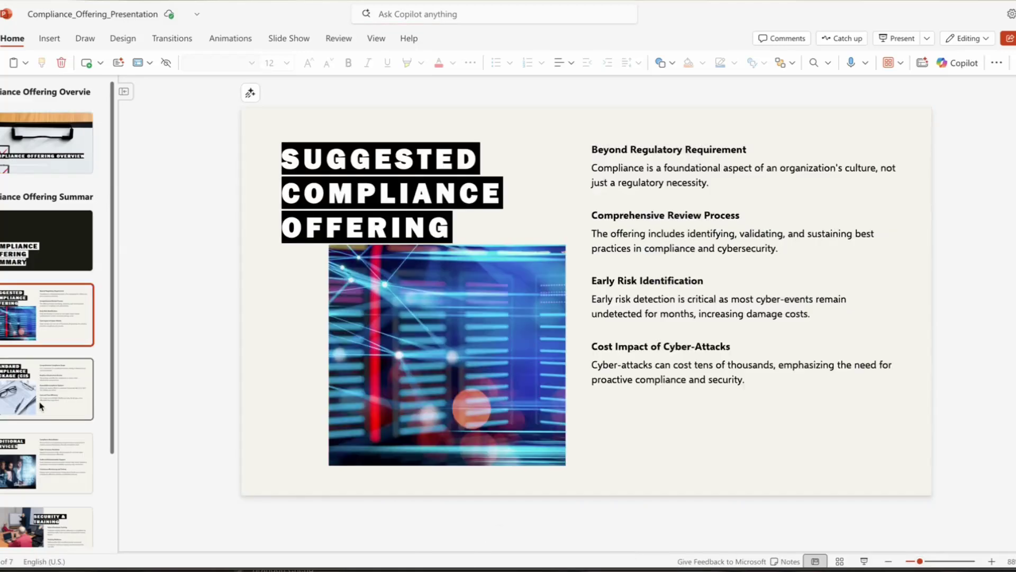
left_click(40, 406)
left_click(32, 455)
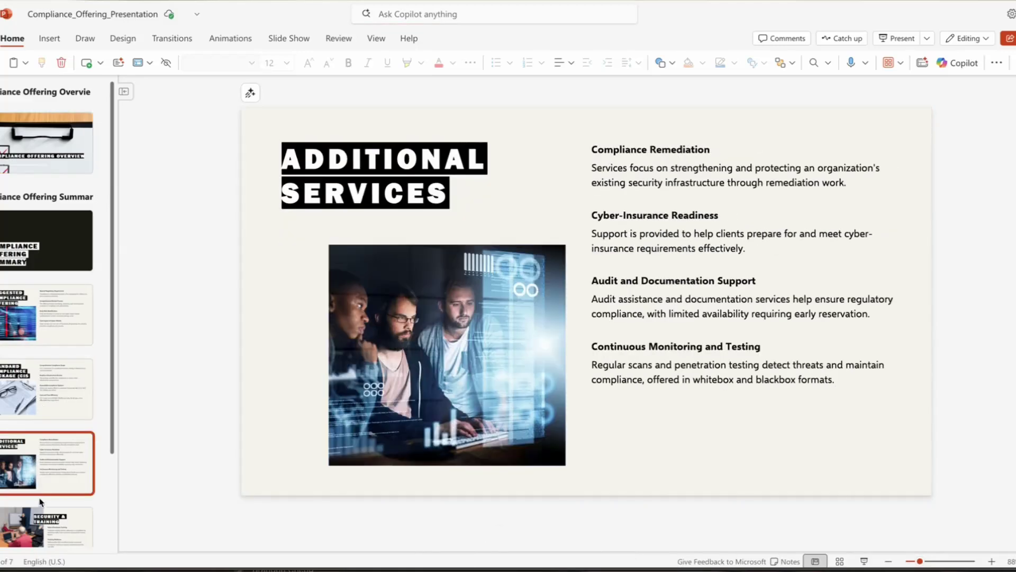
left_click(27, 539)
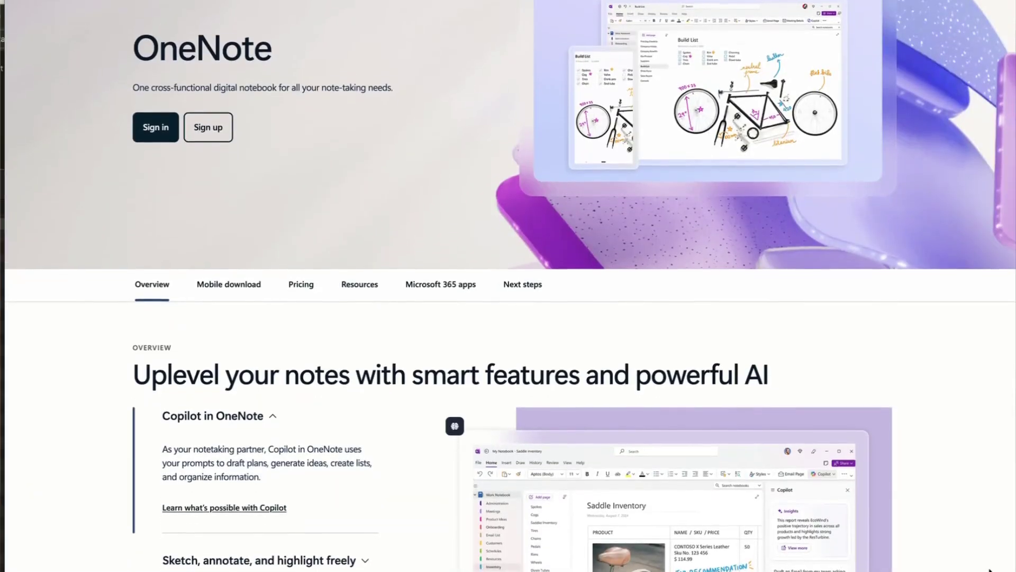
scroll(972, 569, "down", 2)
scroll(991, 570, "down", 1)
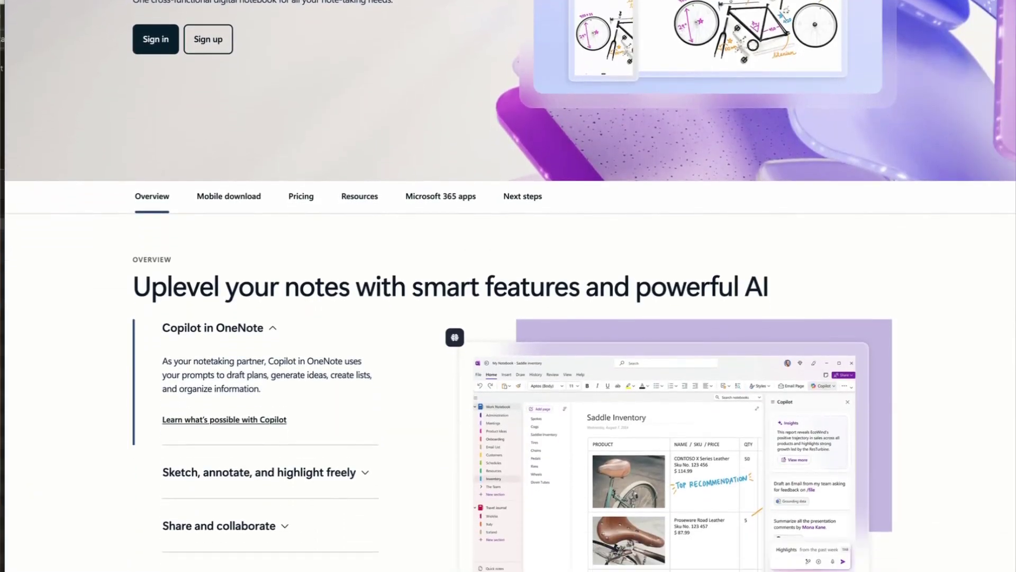
scroll(508, 286, "up", 3)
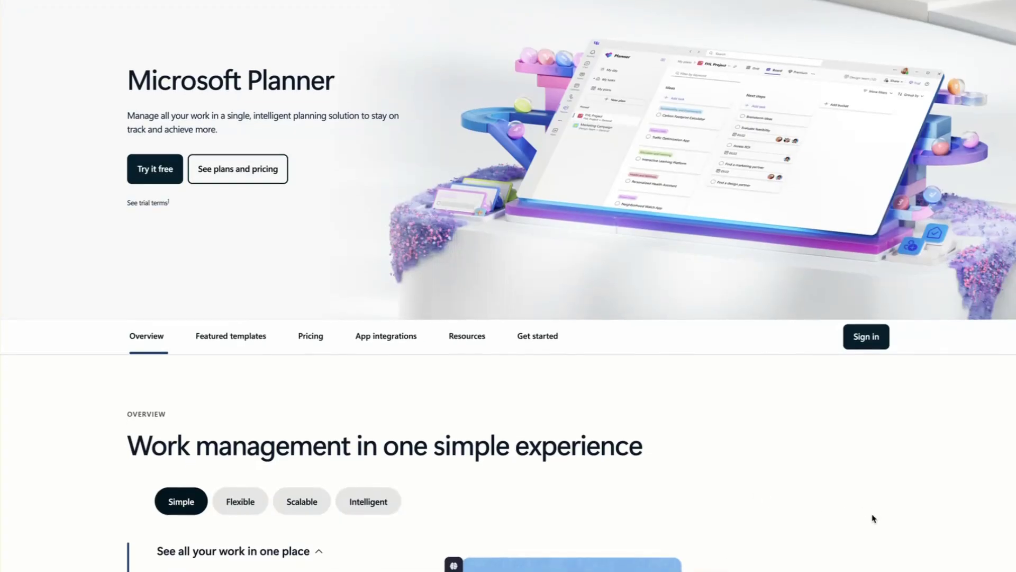
scroll(873, 519, "down", 2)
scroll(872, 519, "down", 1)
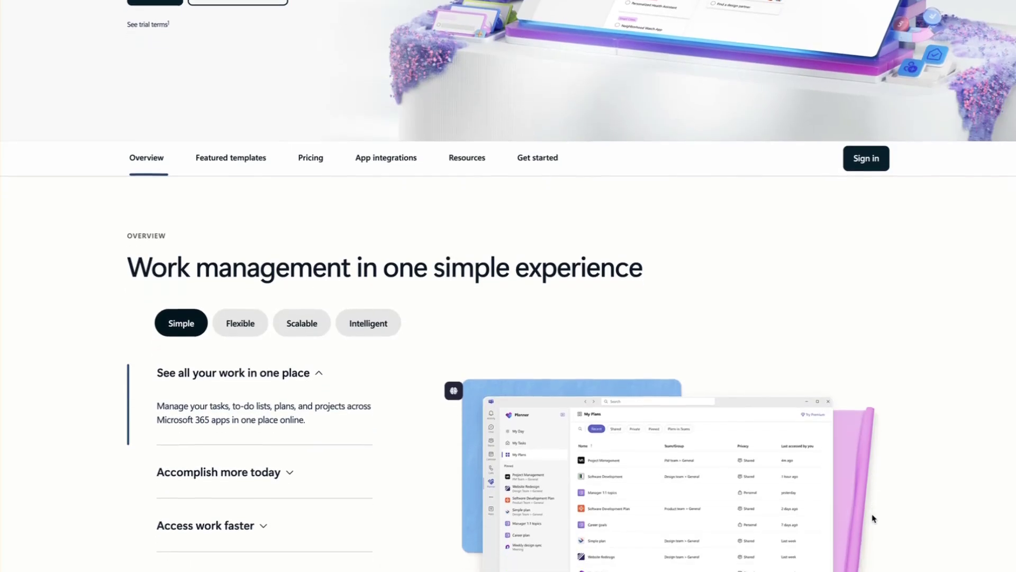
scroll(872, 519, "down", 1)
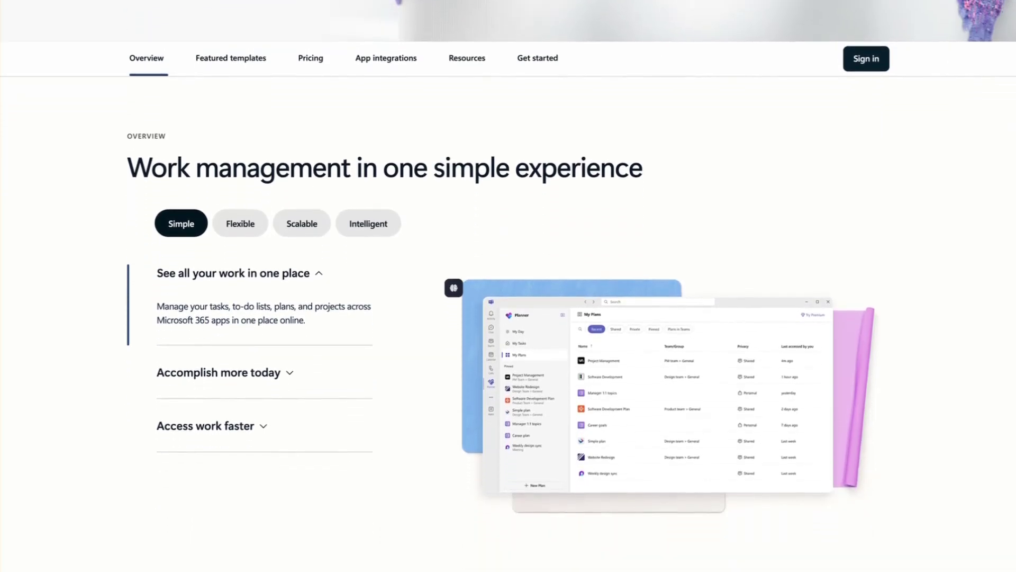
scroll(509, 285, "up", 4)
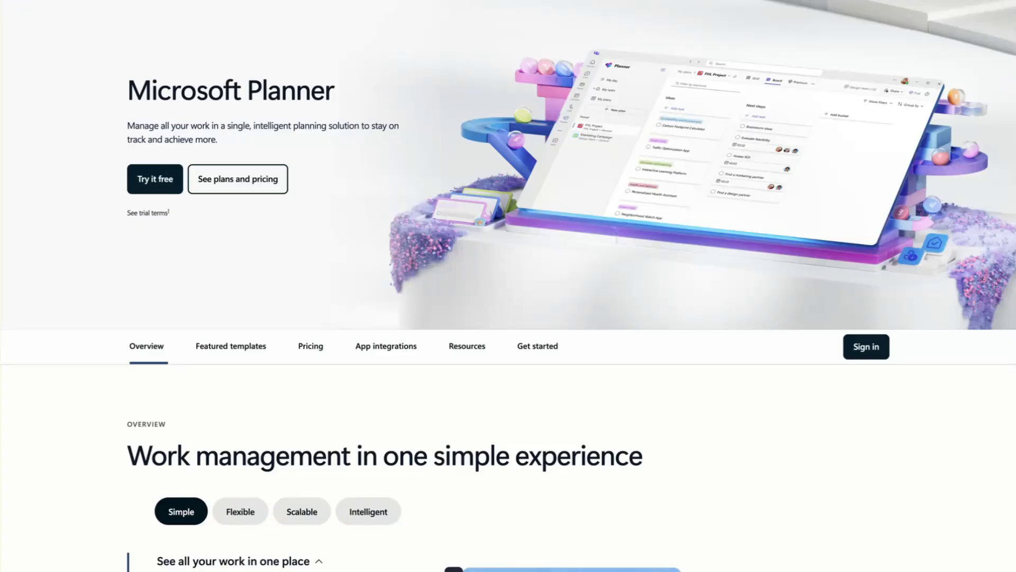